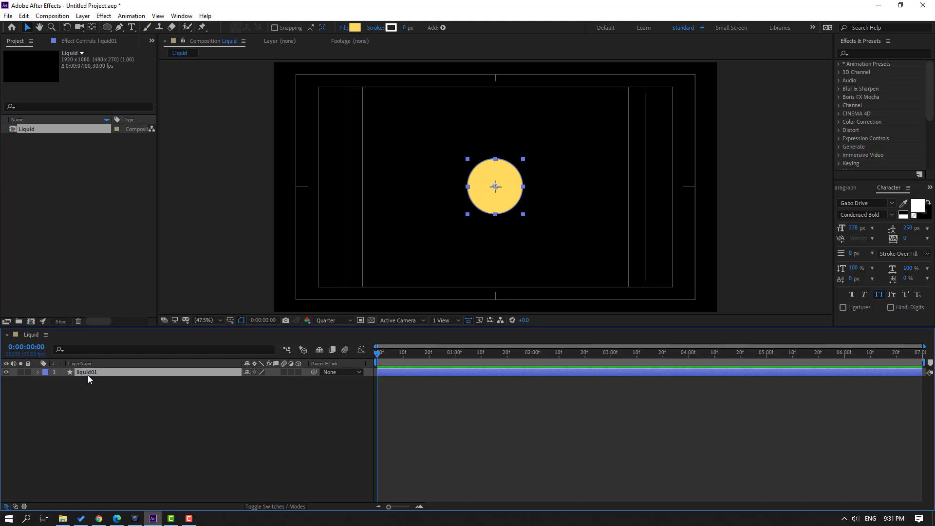
Duplicate the liquid01 layer twice and add starting Position keyframes at 0 seconds to all three liquid layers
{"action": "key", "text": "ctrl+d"}
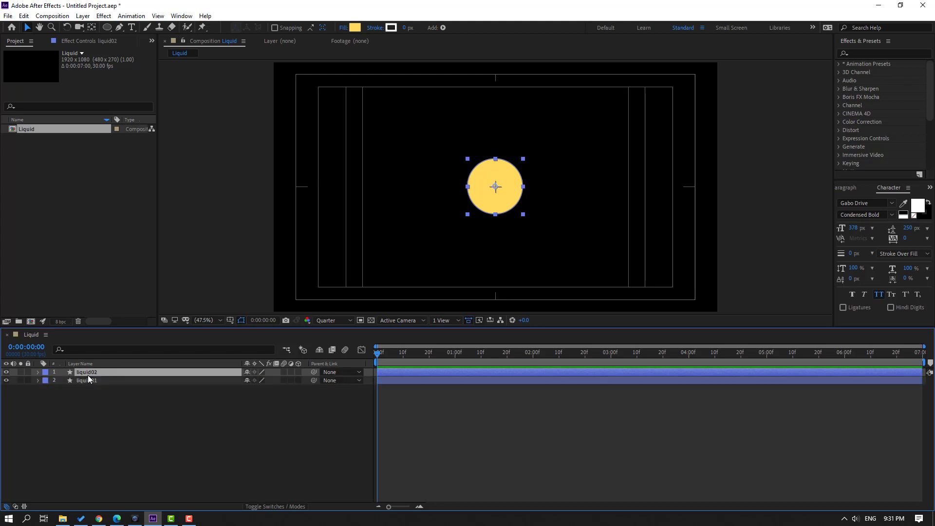
{"action": "key", "text": "ctrl+d"}
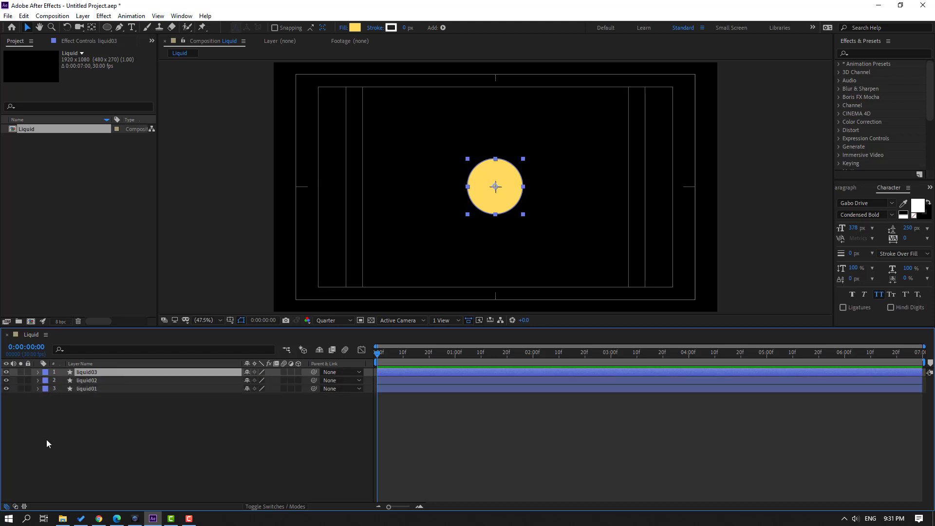
{"action": "key", "text": "ctrl+a"}
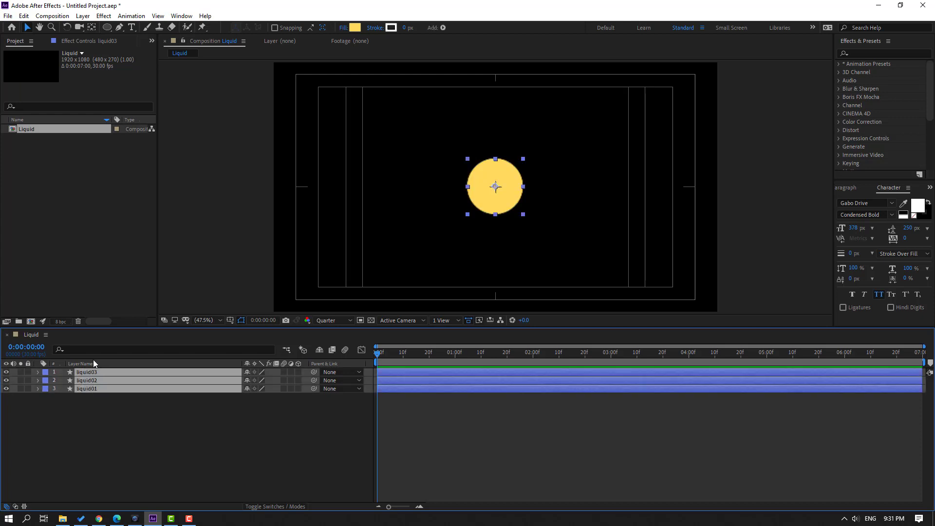
{"action": "key", "text": "p"}
{"action": "left_click", "coordinate": [62, 381]}
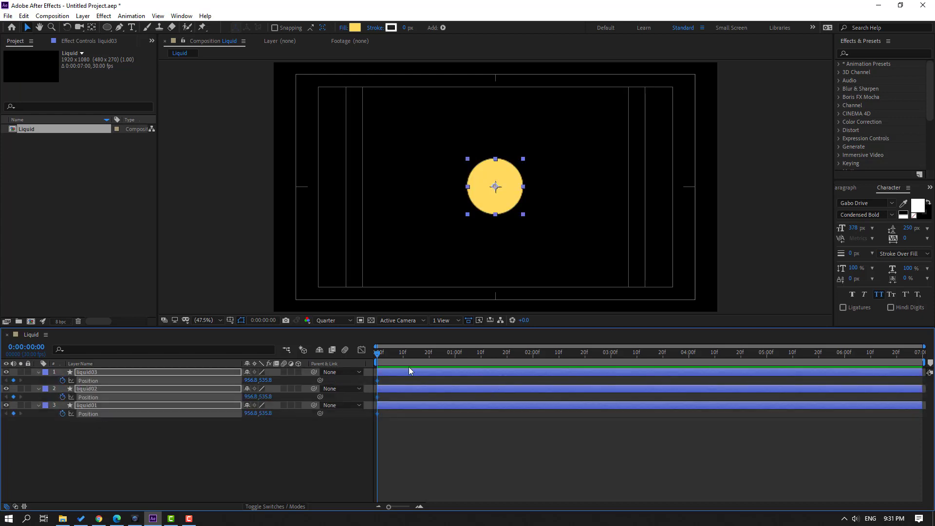
At 1 second, spread the circles apart: liquid01 to about X 648, liquid02 to about X 1360, liquid03 up to about 902, 250
{"action": "left_click_drag", "start_coordinate": [385, 353], "coordinate": [456, 363]}
{"action": "left_click", "coordinate": [209, 464]}
{"action": "left_click_drag", "start_coordinate": [253, 413], "coordinate": [171, 434]}
{"action": "left_click_drag", "start_coordinate": [251, 397], "coordinate": [479, 408]}
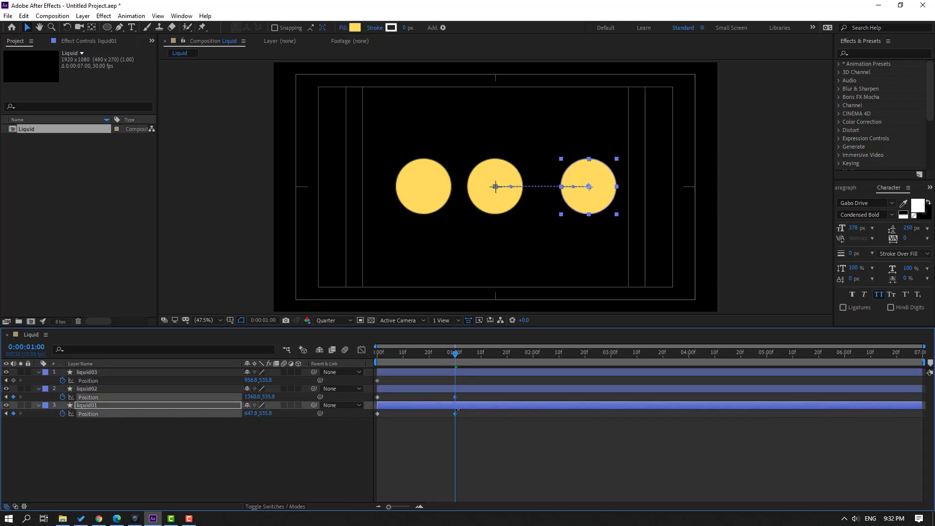
{"action": "left_click", "coordinate": [490, 203]}
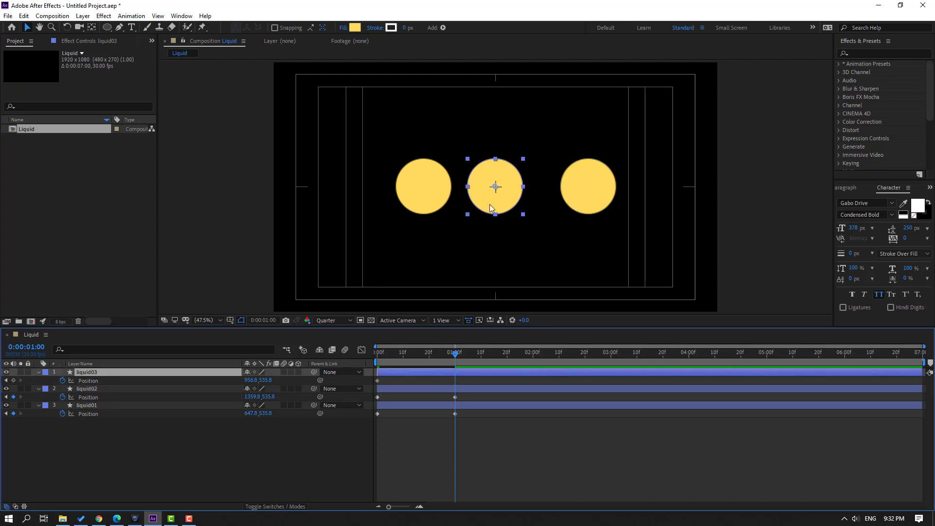
{"action": "left_click_drag", "start_coordinate": [489, 203], "coordinate": [478, 141]}
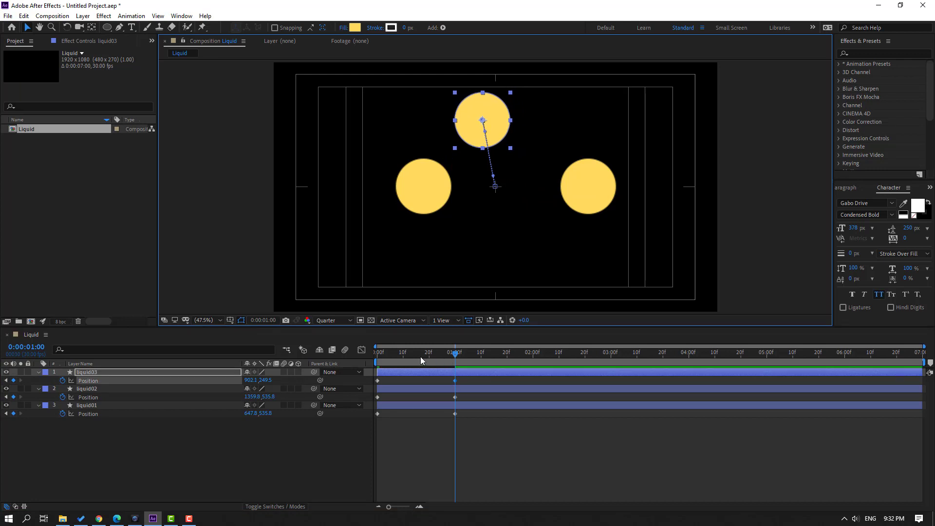
Animate liquid03's Scale with a keyframe at 0 seconds and 100% at 1 second
{"action": "key", "text": "Home"}
{"action": "left_click", "coordinate": [88, 372]}
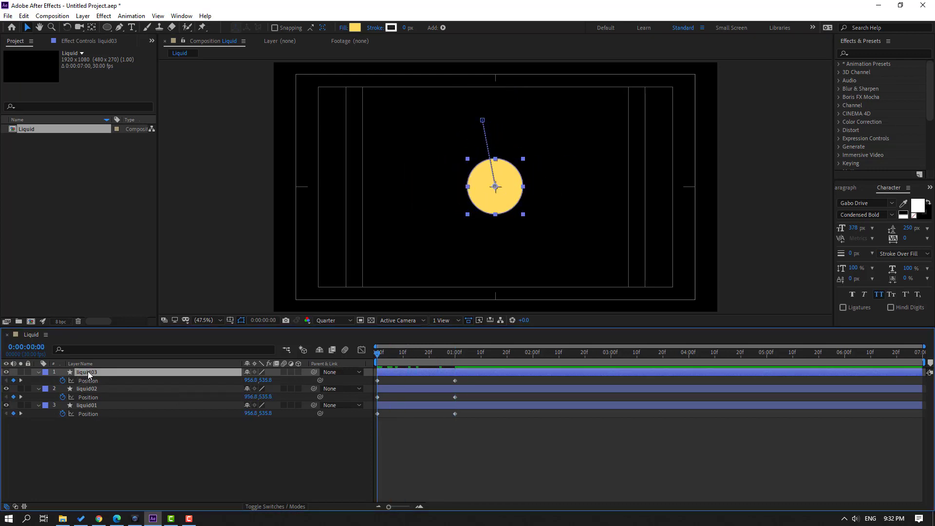
{"action": "key", "text": "shift+s"}
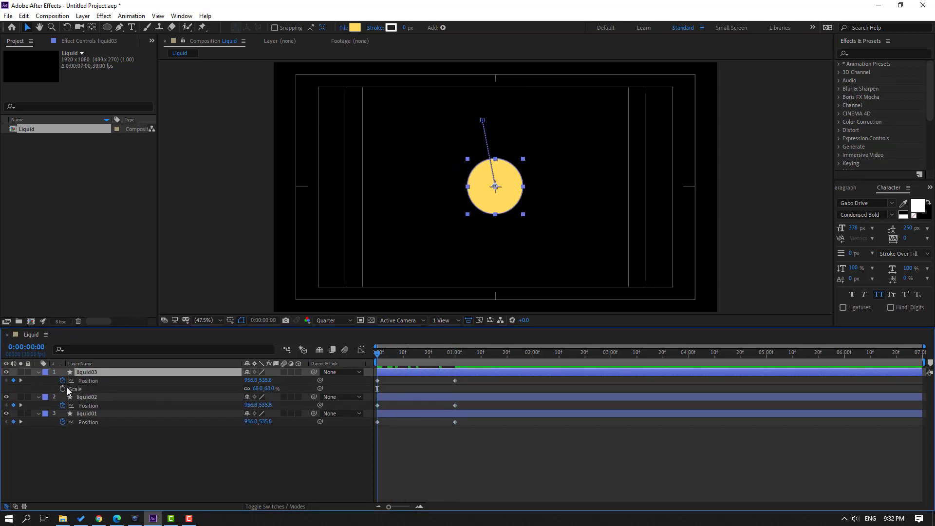
{"action": "left_click", "coordinate": [62, 389]}
{"action": "left_click_drag", "start_coordinate": [391, 349], "coordinate": [455, 362]}
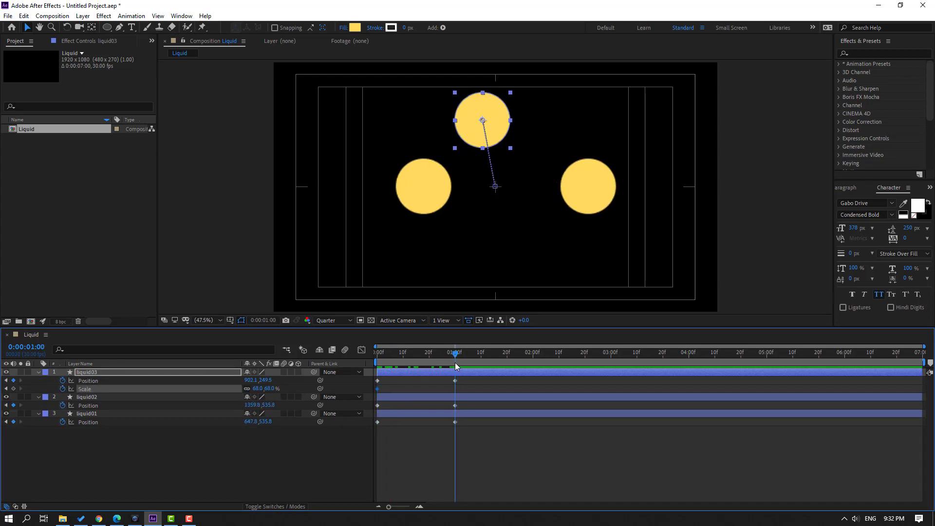
{"action": "left_click", "coordinate": [258, 389]}
{"action": "type", "text": "100"}
{"action": "key", "text": "Return"}
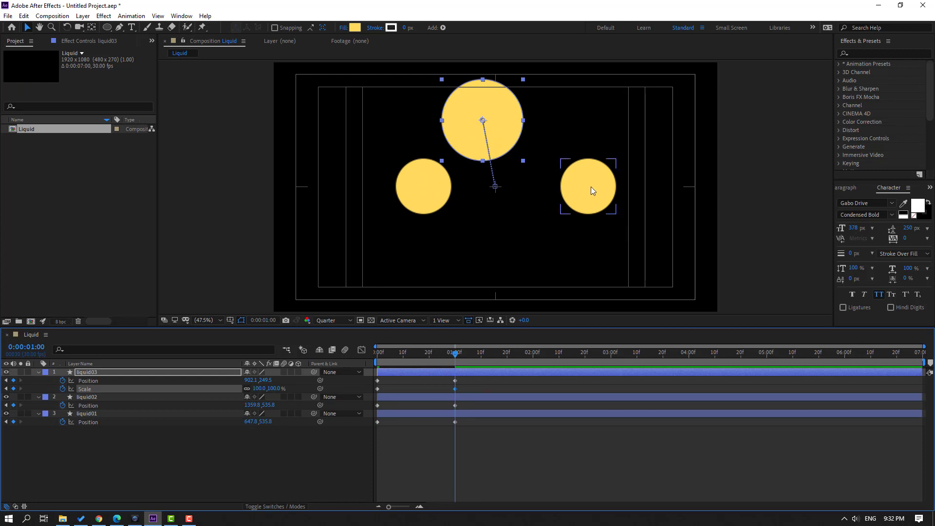
Animate liquid02's Scale with a keyframe at 0 seconds and 95% at 1 second
{"action": "left_click", "coordinate": [592, 187]}
{"action": "left_click_drag", "start_coordinate": [449, 358], "coordinate": [315, 398]}
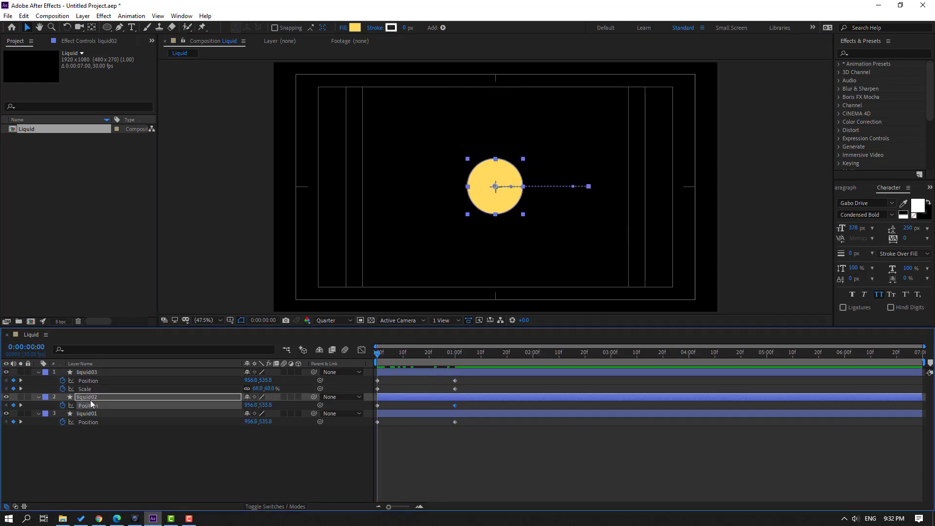
{"action": "key", "text": "shift+s"}
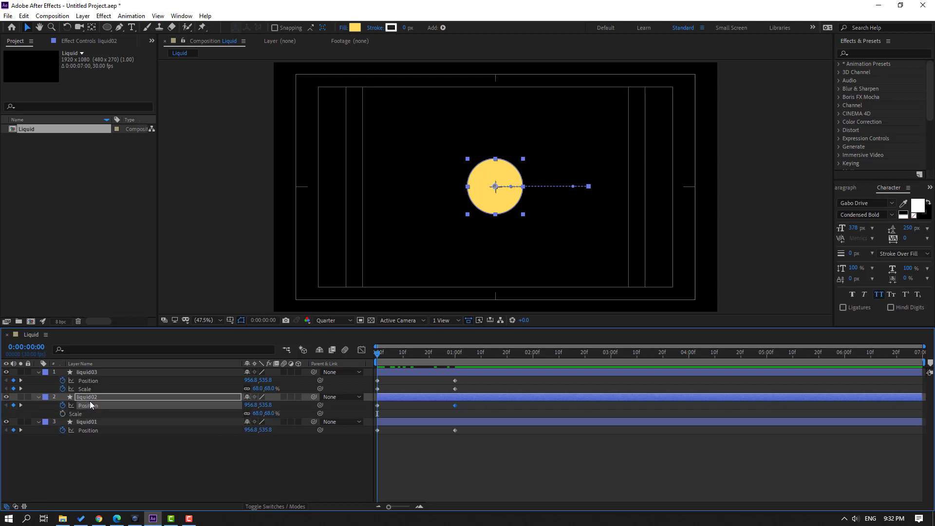
{"action": "left_click", "coordinate": [63, 414]}
{"action": "left_click_drag", "start_coordinate": [391, 350], "coordinate": [455, 364]}
{"action": "left_click", "coordinate": [258, 413]}
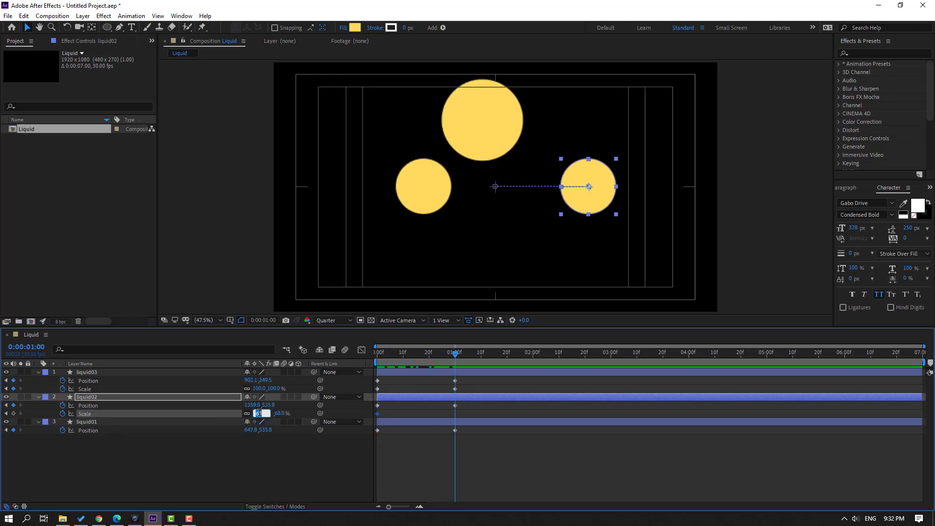
{"action": "type", "text": "95"}
{"action": "key", "text": "Return"}
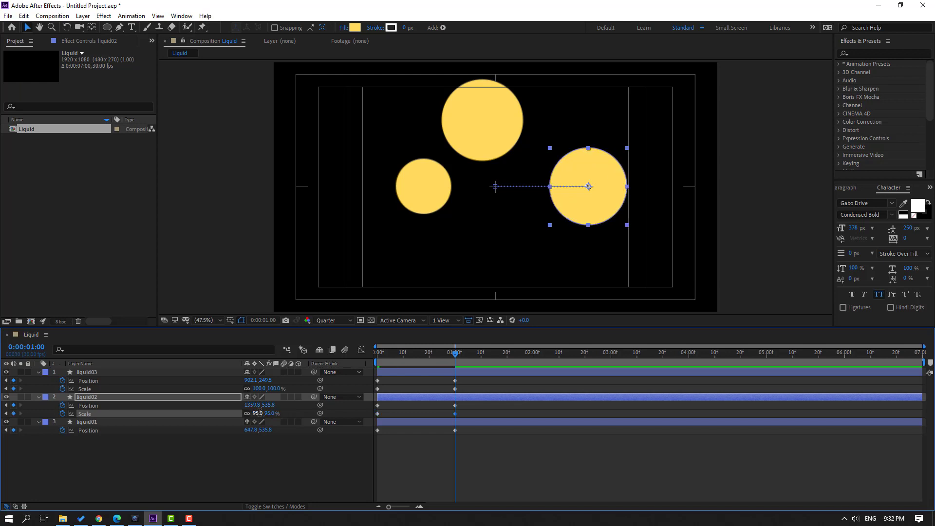
Apply Easy Ease to all Position and Scale keyframes of the three liquid layers
{"action": "left_click_drag", "start_coordinate": [469, 381], "coordinate": [373, 434]}
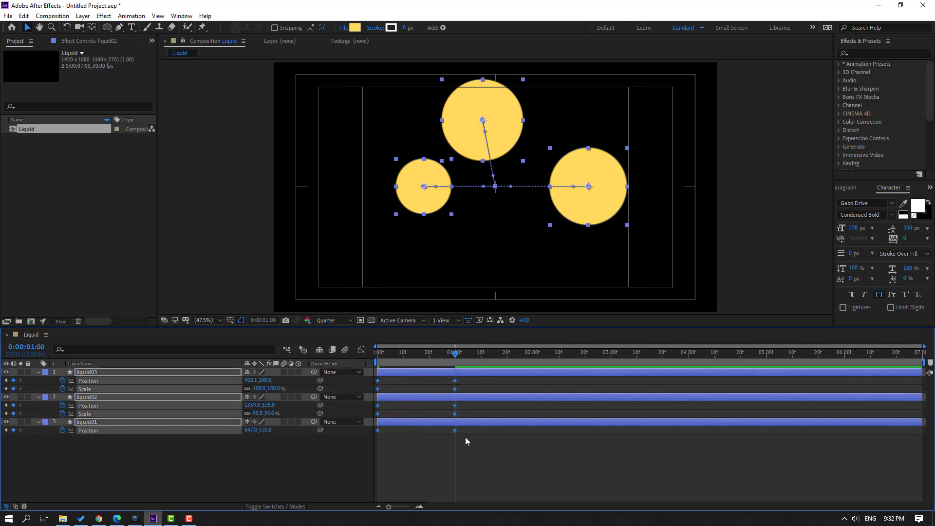
{"action": "right_click", "coordinate": [454, 431]}
{"action": "mouse_move", "coordinate": [495, 424]}
{"action": "left_click", "coordinate": [594, 360]}
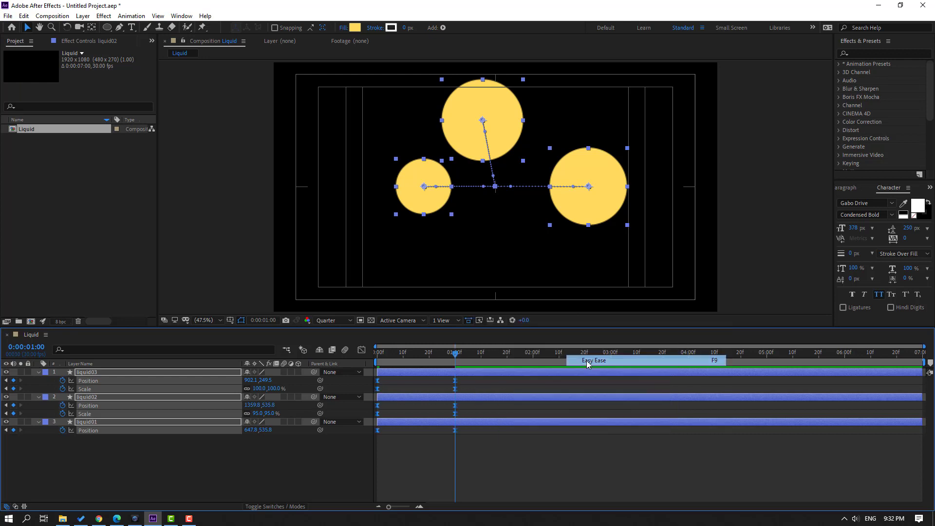
Reshape the speed curves in the Graph Editor to an incoming influence of about 71% at the 1-second keyframes, and preview the motion
{"action": "left_click", "coordinate": [362, 350]}
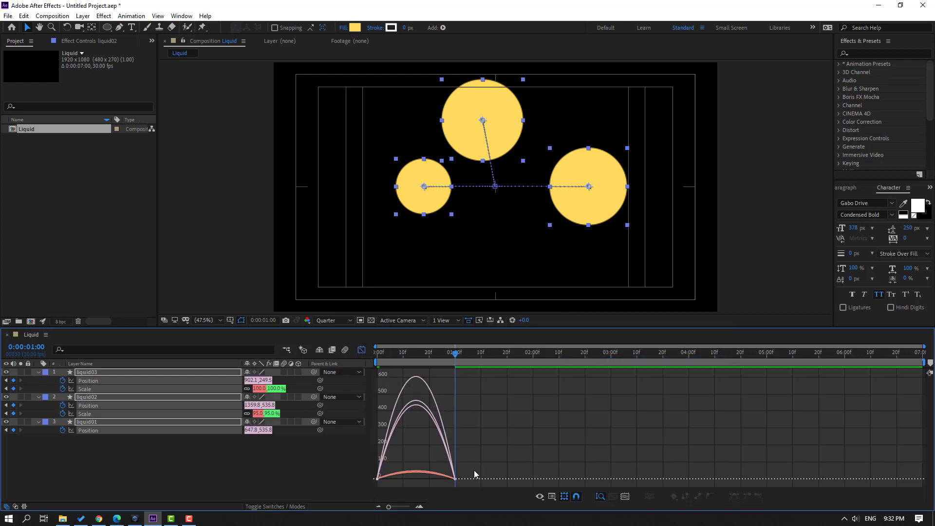
{"action": "left_click_drag", "start_coordinate": [474, 473], "coordinate": [428, 478]}
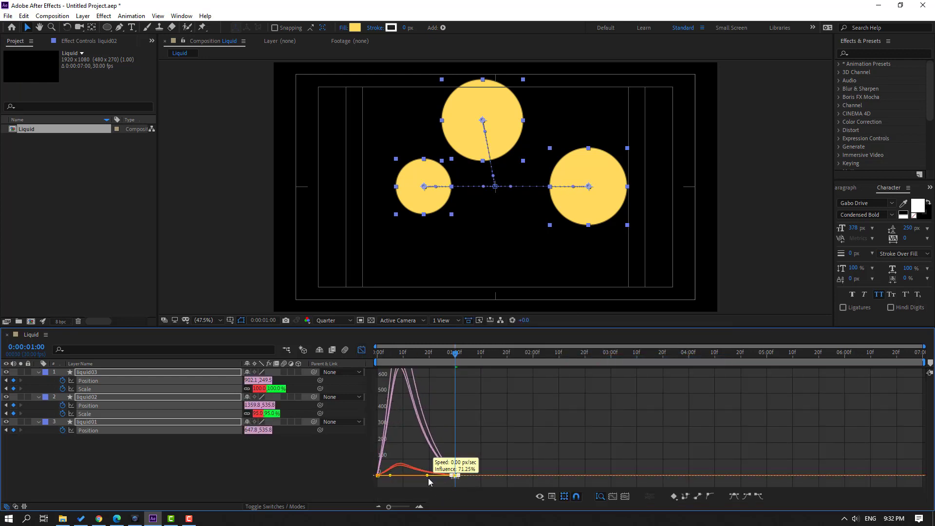
{"action": "key", "text": "space"}
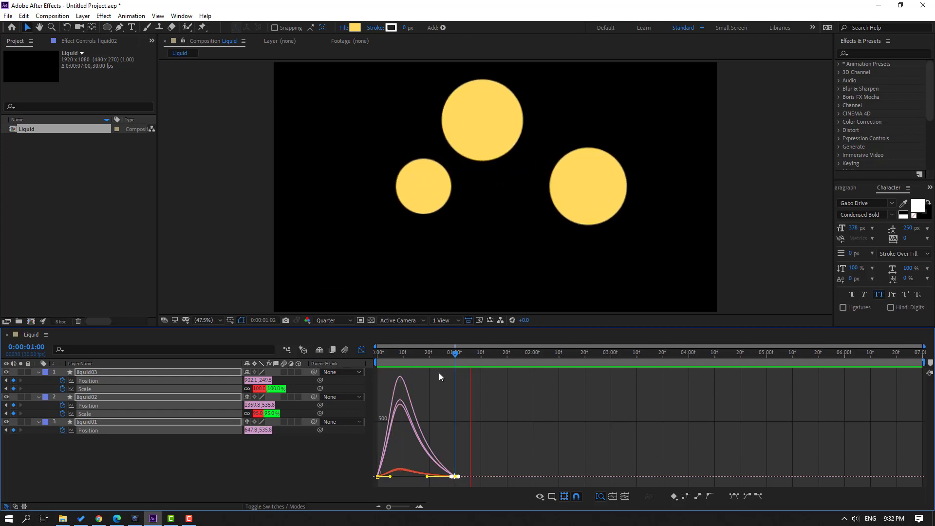
{"action": "key", "text": "space"}
{"action": "left_click", "coordinate": [361, 351]}
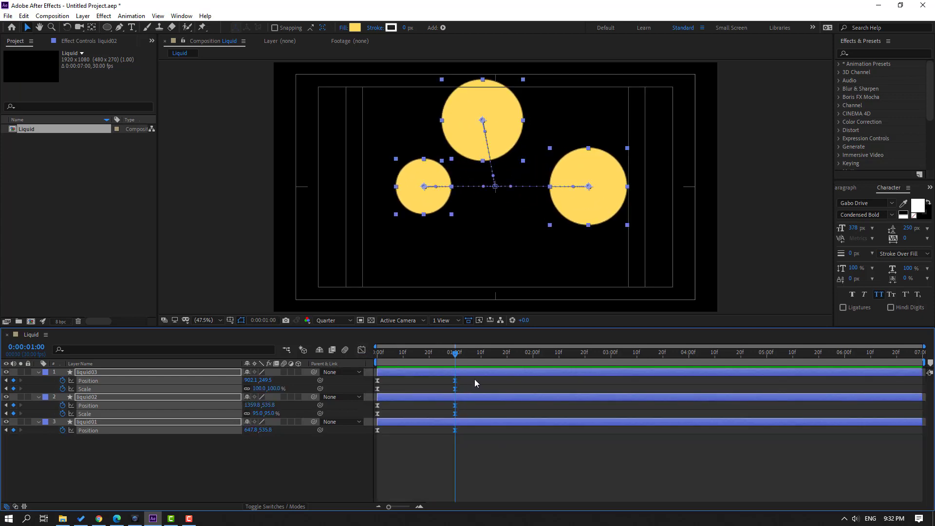
Delay liquid03's ending Position and Scale keyframes by about 8 frames and preview the animation
{"action": "mouse_move", "coordinate": [475, 379]}
{"action": "left_mouse_down"}
{"action": "mouse_move", "coordinate": [451, 390]}
{"action": "mouse_move", "coordinate": [474, 392]}
{"action": "left_mouse_up"}
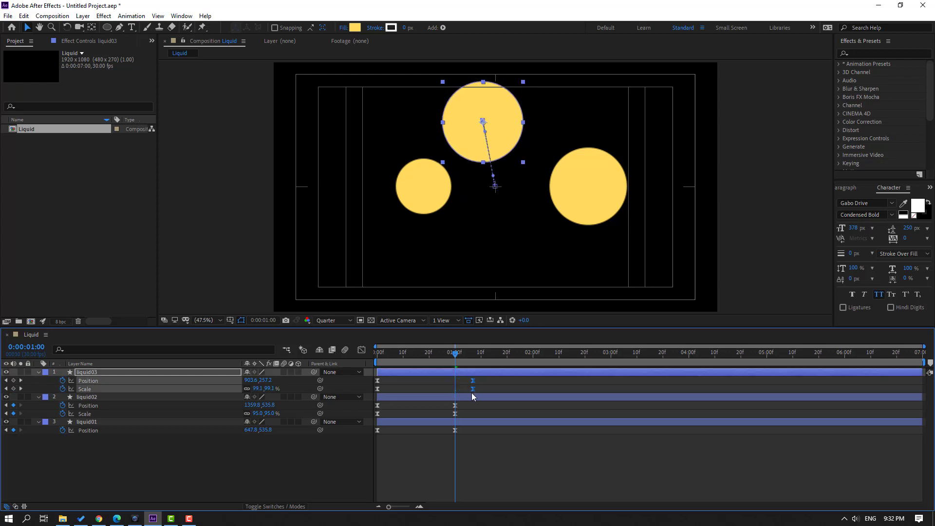
{"action": "key", "text": "space"}
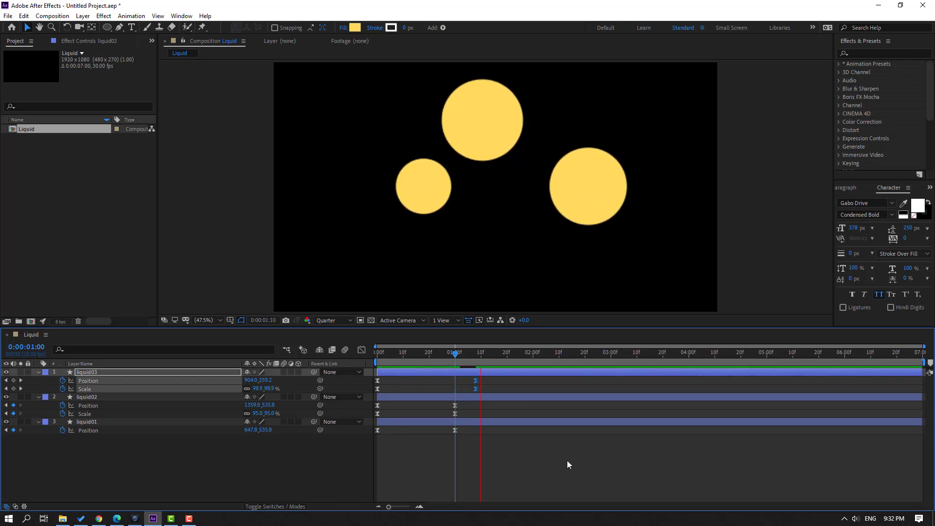
{"action": "key", "text": "space"}
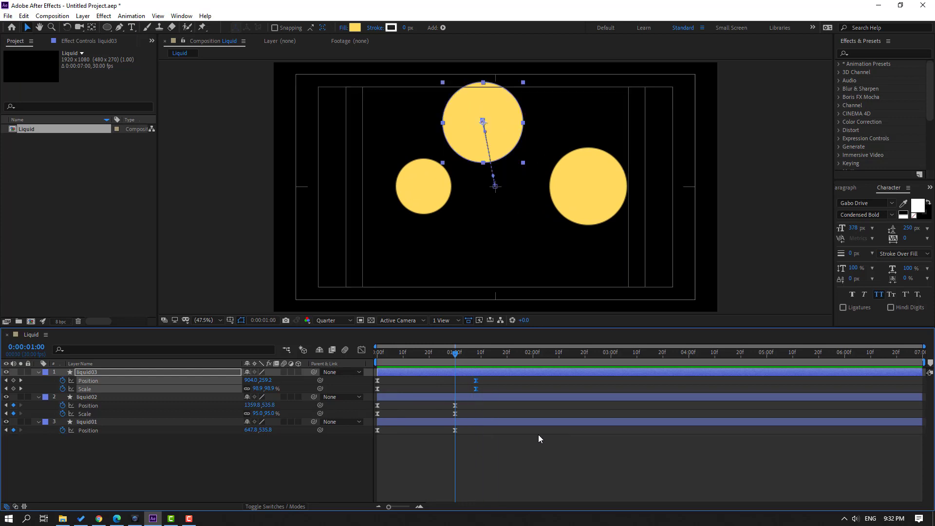
Collapse the three liquid layers' properties and add an adjustment layer named Effects above them
{"action": "left_click", "coordinate": [38, 372]}
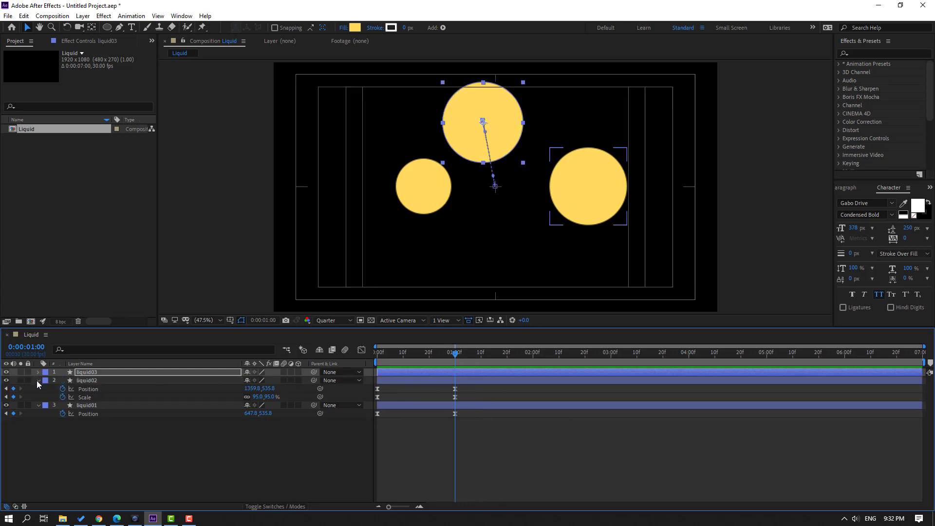
{"action": "left_click", "coordinate": [37, 380]}
{"action": "left_click", "coordinate": [38, 388]}
{"action": "right_click", "coordinate": [106, 428]}
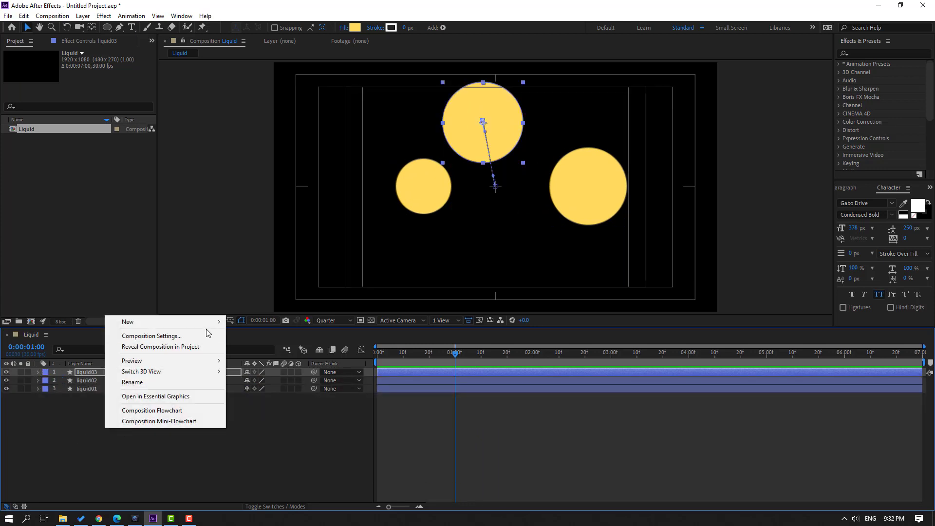
{"action": "mouse_move", "coordinate": [205, 322]}
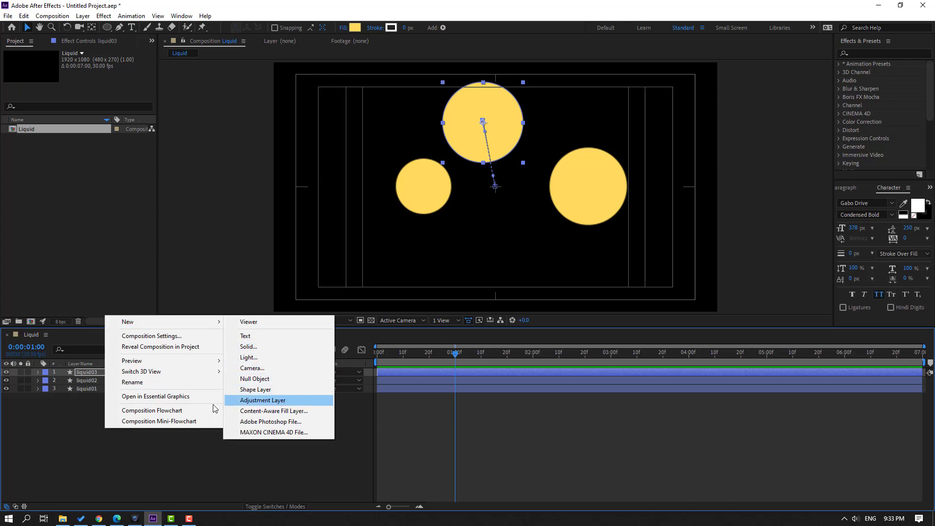
{"action": "left_click", "coordinate": [287, 400]}
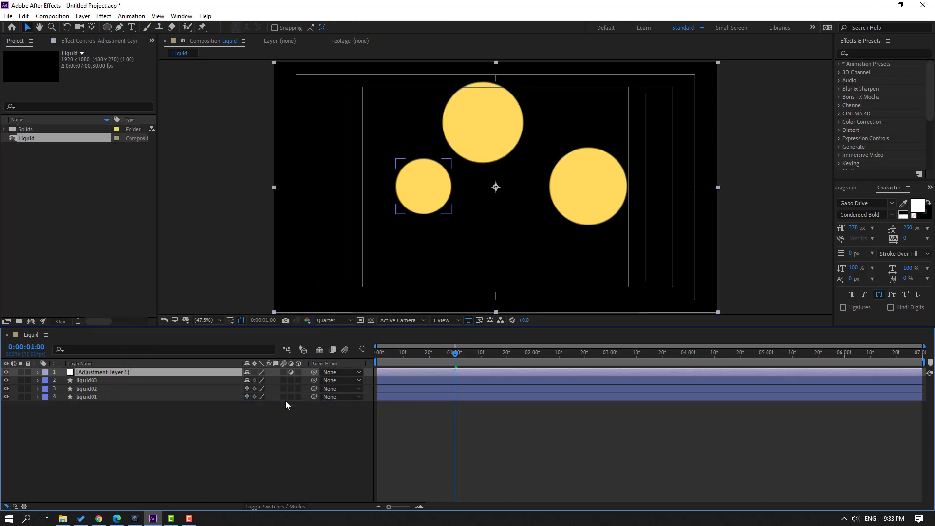
{"action": "key", "text": "Return"}
{"action": "type", "text": "Effects"}
{"action": "key", "text": "Return"}
{"action": "left_click", "coordinate": [286, 401]}
Apply Fast Box Blur to the Effects adjustment layer with a Blur Radius of 55
{"action": "left_click", "coordinate": [872, 55]}
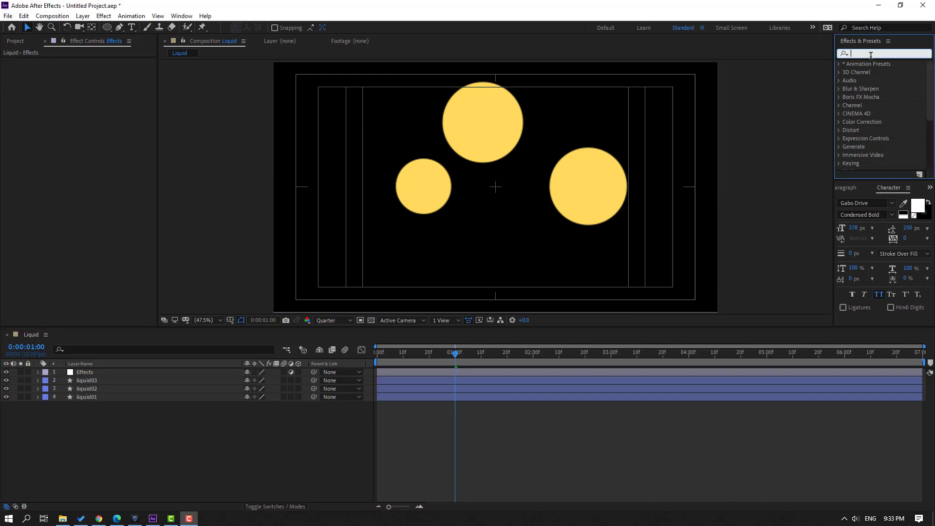
{"action": "type", "text": "fas"}
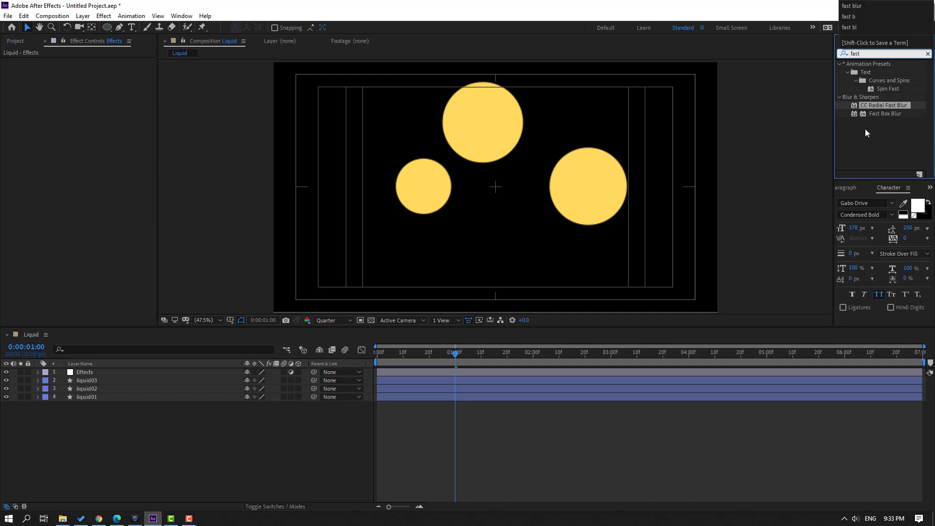
{"action": "type", "text": "t"}
{"action": "left_click", "coordinate": [883, 115]}
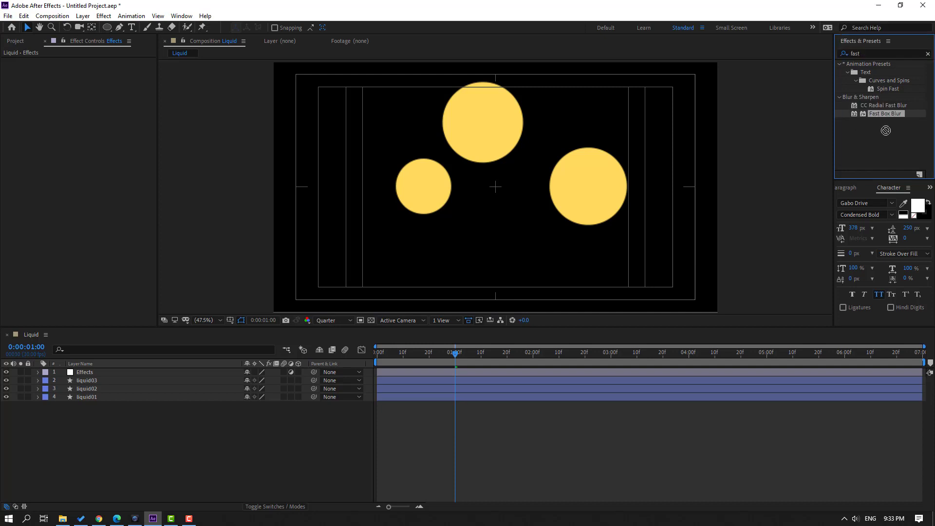
{"action": "left_click_drag", "start_coordinate": [886, 130], "coordinate": [81, 370]}
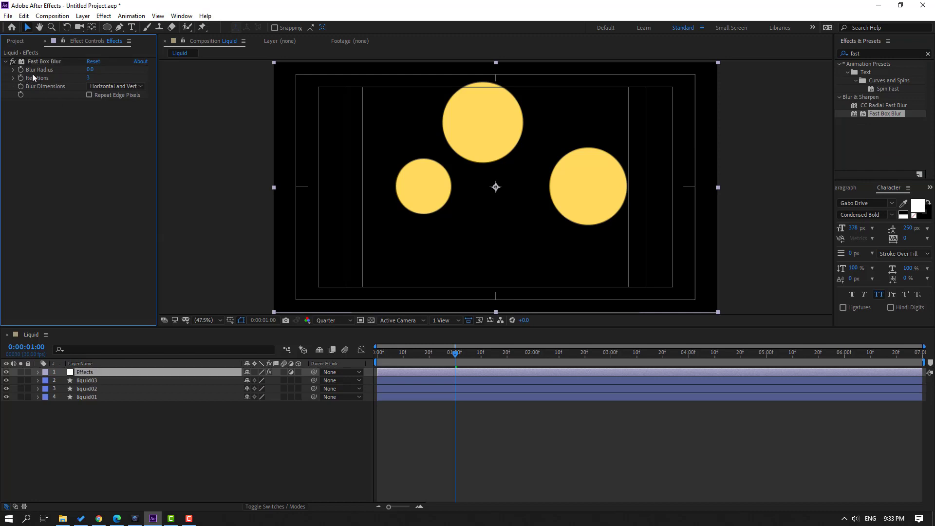
{"action": "left_click", "coordinate": [90, 69]}
{"action": "type", "text": "55"}
{"action": "key", "text": "Return"}
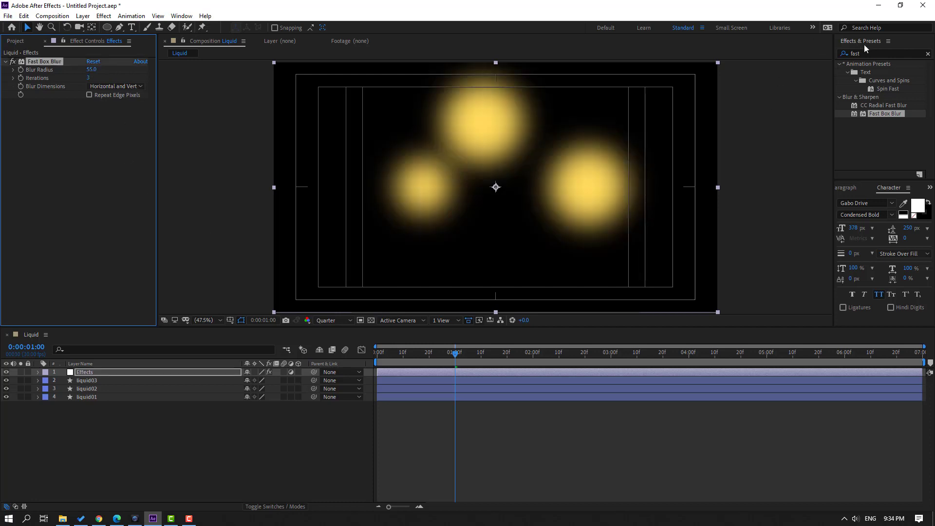
Find the Matte Choker effect and apply it to the Effects adjustment layer
{"action": "left_click", "coordinate": [866, 53]}
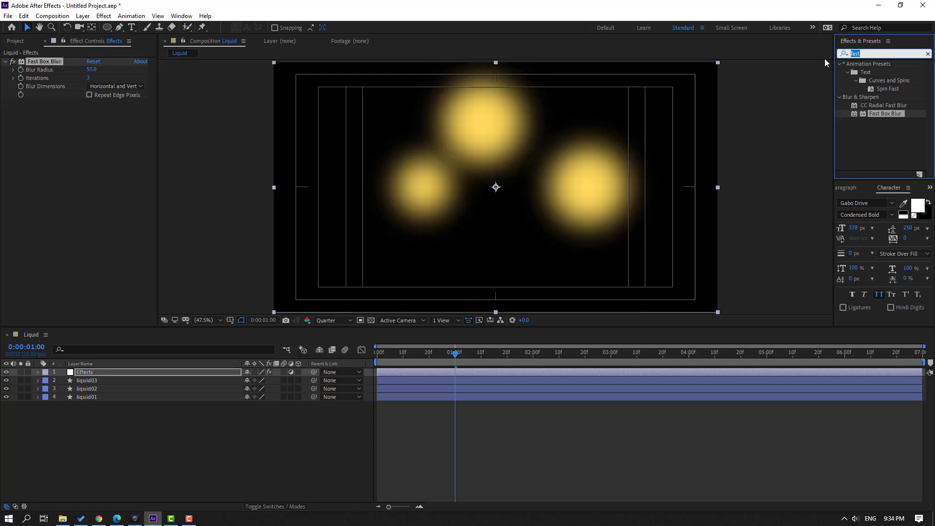
{"action": "type", "text": "matte c"}
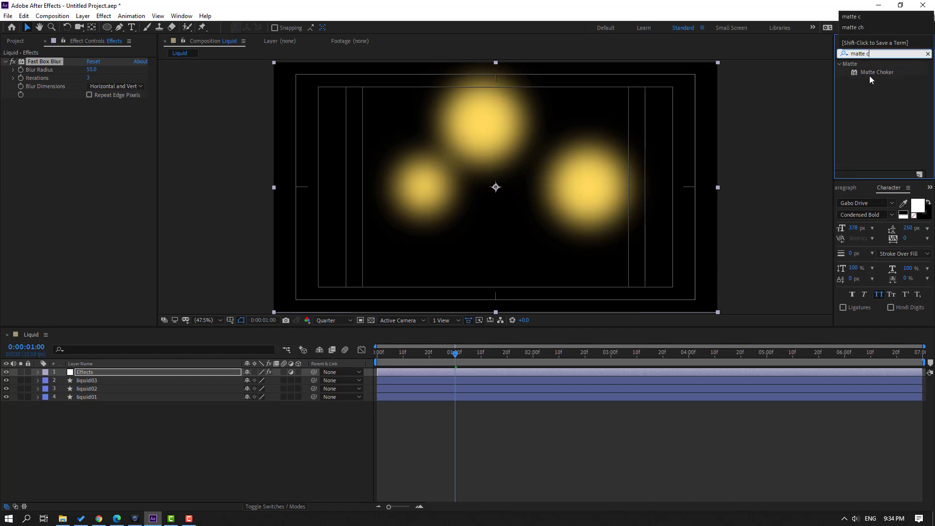
{"action": "left_click_drag", "start_coordinate": [876, 72], "coordinate": [95, 372]}
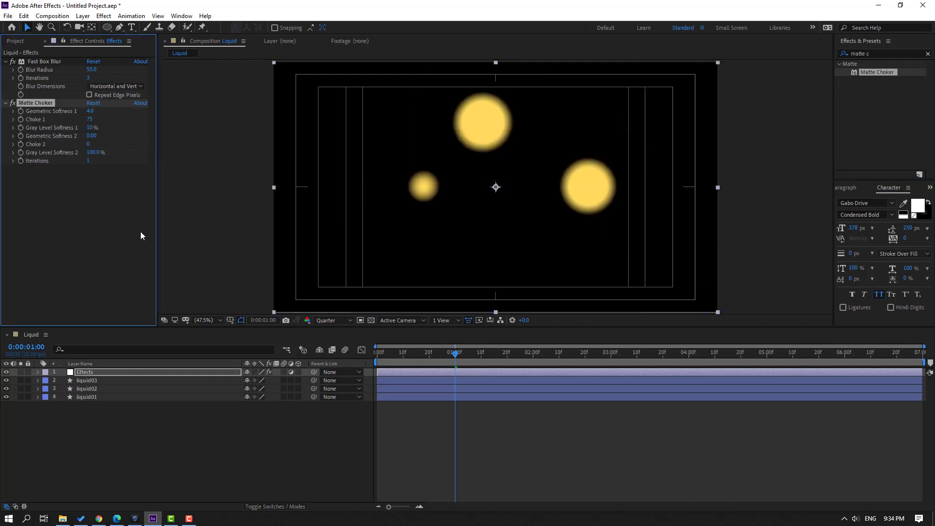
Set Matte Choker's Gray Level Softness 1 to 1%, judging the edges at frame 0:00:00:14 where the blobs merge
{"action": "left_click_drag", "start_coordinate": [455, 363], "coordinate": [414, 359]}
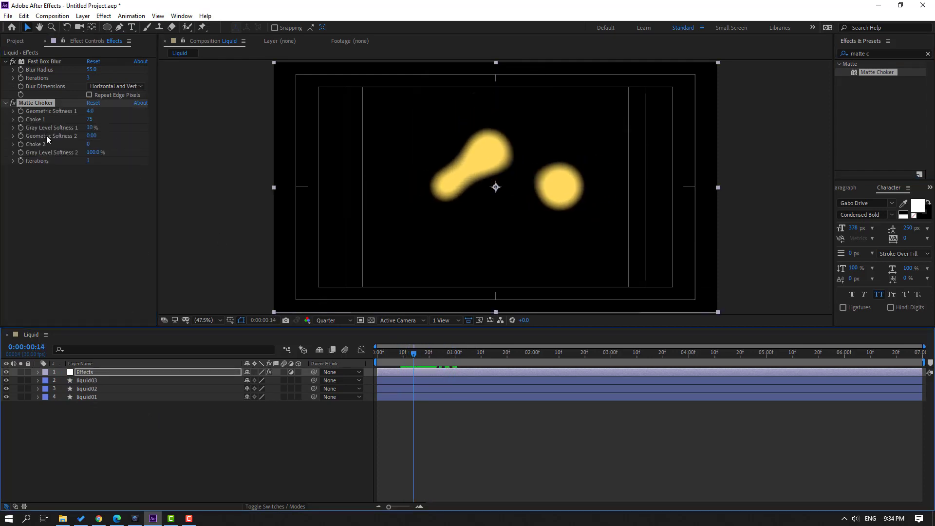
{"action": "left_click", "coordinate": [92, 136]}
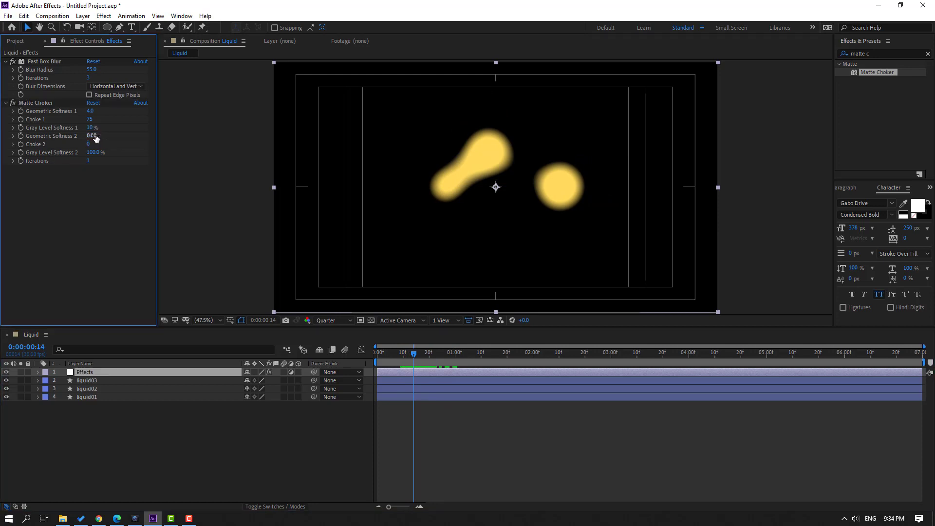
{"action": "type", "text": "0"}
{"action": "key", "text": "Return"}
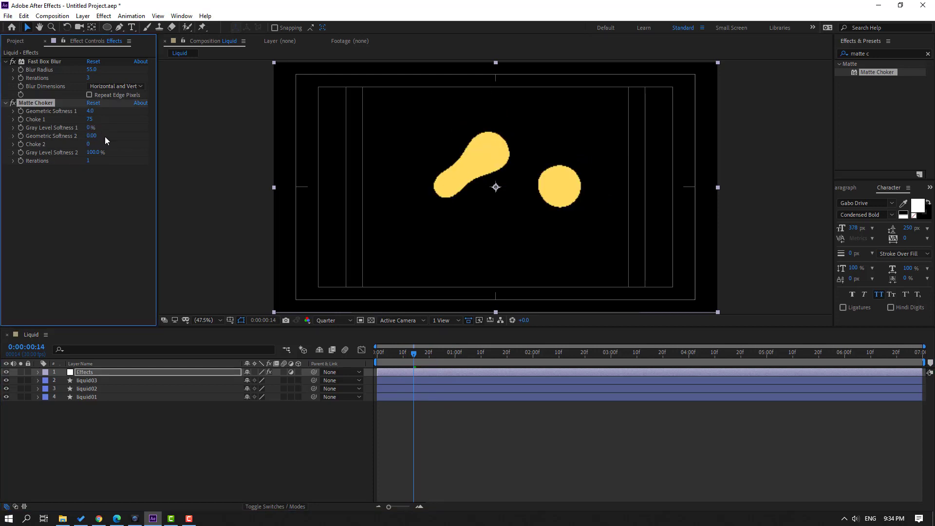
{"action": "left_click", "coordinate": [95, 127]}
{"action": "type", "text": "5"}
{"action": "key", "text": "Return"}
{"action": "mouse_move", "coordinate": [410, 357]}
{"action": "left_mouse_down"}
{"action": "mouse_move", "coordinate": [398, 359]}
{"action": "mouse_move", "coordinate": [413, 358]}
{"action": "left_mouse_up"}
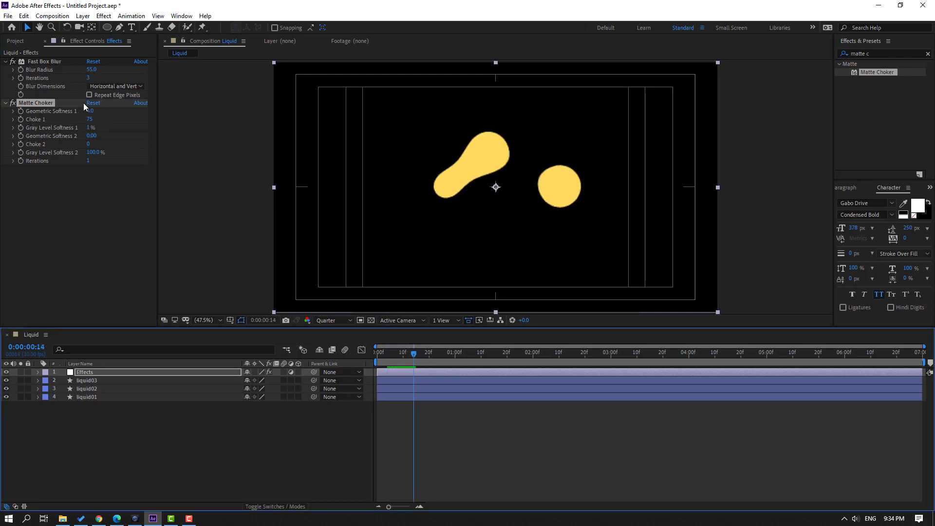
Set Matte Choker's Geometric Softness 1 to 1.0 and preview the animation
{"action": "left_click_drag", "start_coordinate": [90, 111], "coordinate": [61, 112]}
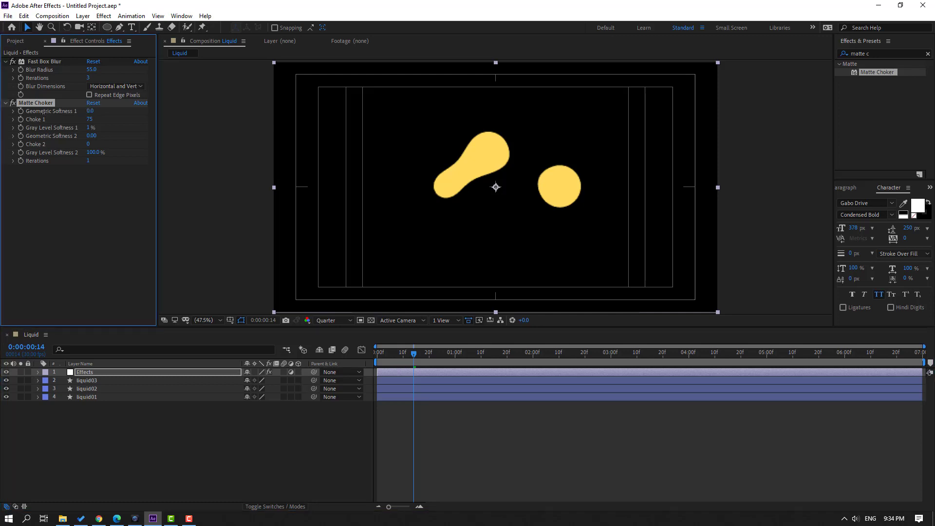
{"action": "type", "text": "1"}
{"action": "key", "text": "Return"}
{"action": "key", "text": "space"}
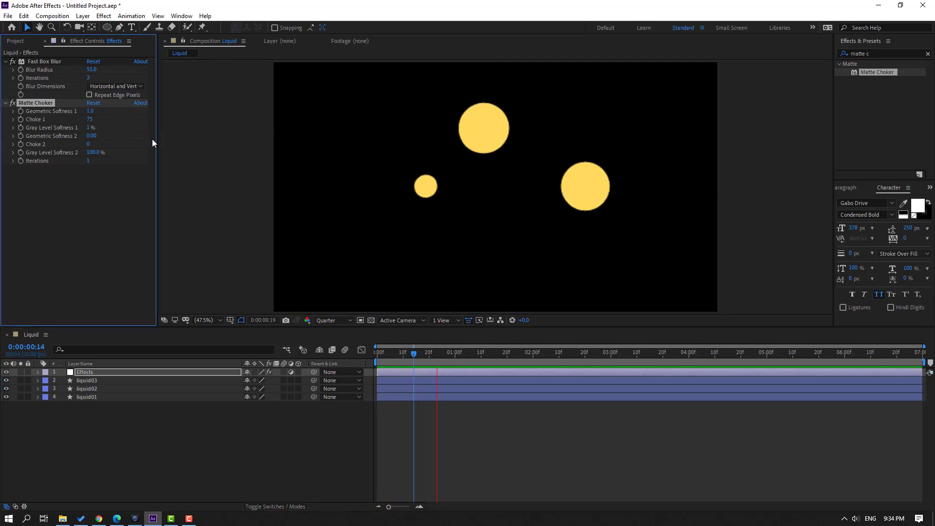
Set Matte Choker's Choke 1 to 0 while viewing the separated circles at 0:00:01:20
{"action": "left_click_drag", "start_coordinate": [431, 356], "coordinate": [507, 358]}
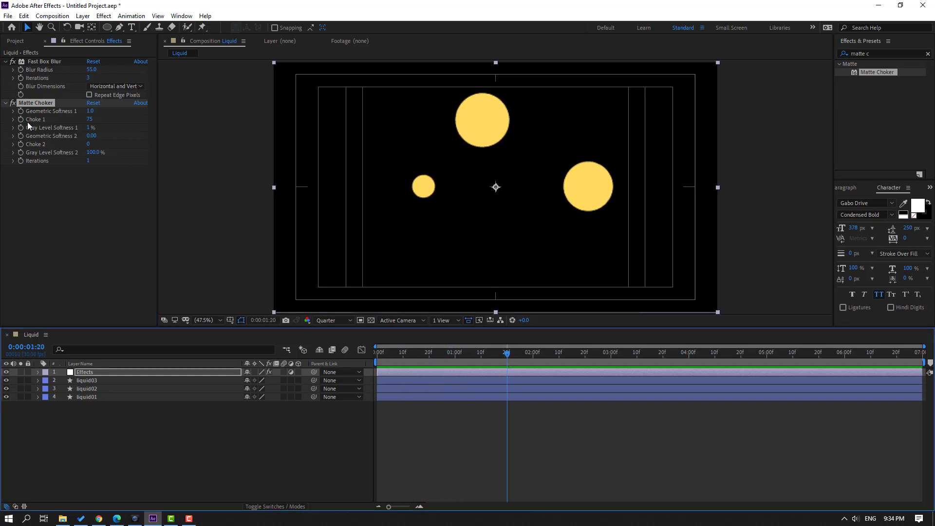
{"action": "left_click", "coordinate": [89, 119]}
{"action": "type", "text": "3"}
{"action": "key", "text": "Return"}
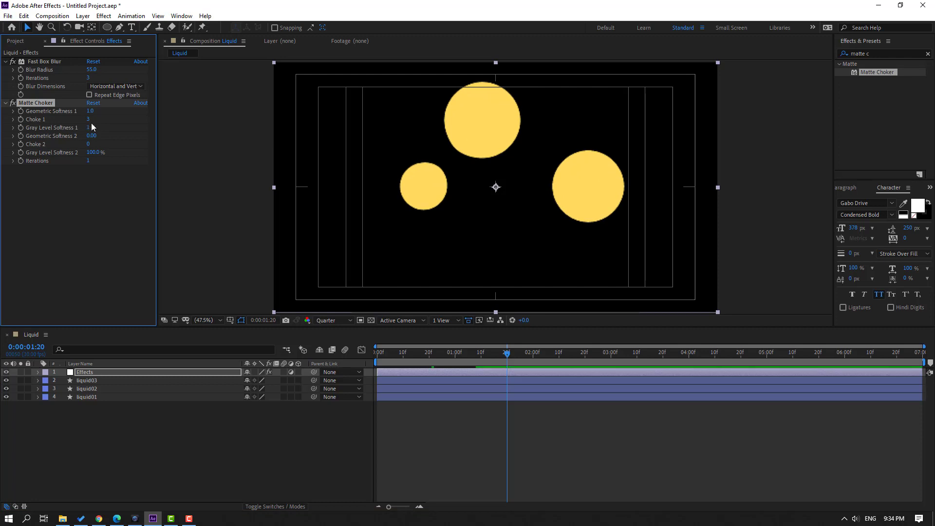
{"action": "left_click", "coordinate": [88, 120]}
{"action": "key", "text": "Return"}
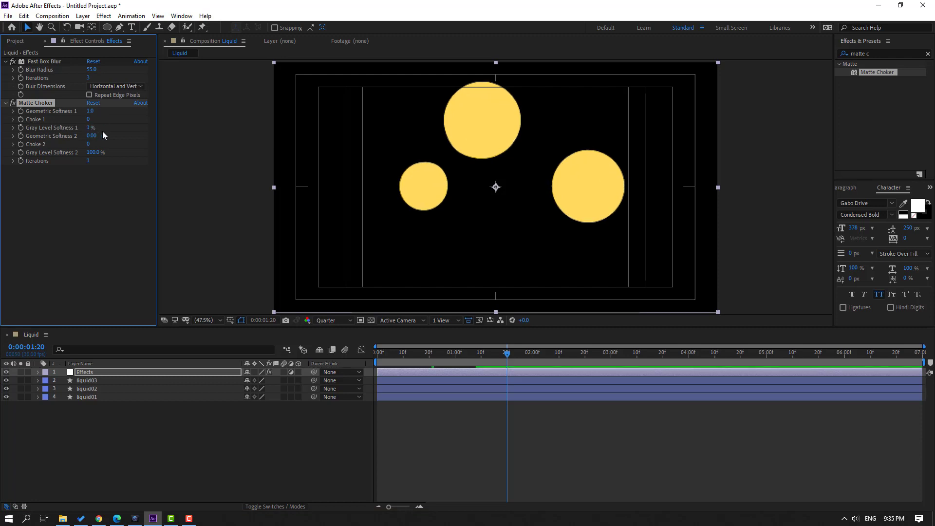
End the work area at about 0:00:01:18 and preview the animation at Full resolution
{"action": "mouse_move", "coordinate": [501, 361]}
{"action": "left_mouse_down"}
{"action": "mouse_move", "coordinate": [386, 367]}
{"action": "mouse_move", "coordinate": [502, 358]}
{"action": "left_mouse_up"}
{"action": "key", "text": "space"}
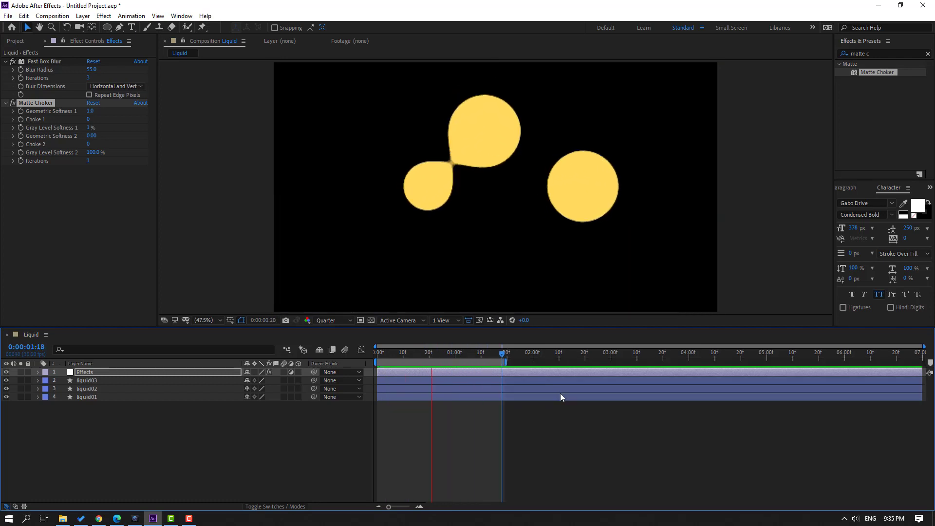
{"action": "left_click", "coordinate": [334, 320]}
{"action": "left_click", "coordinate": [321, 349]}
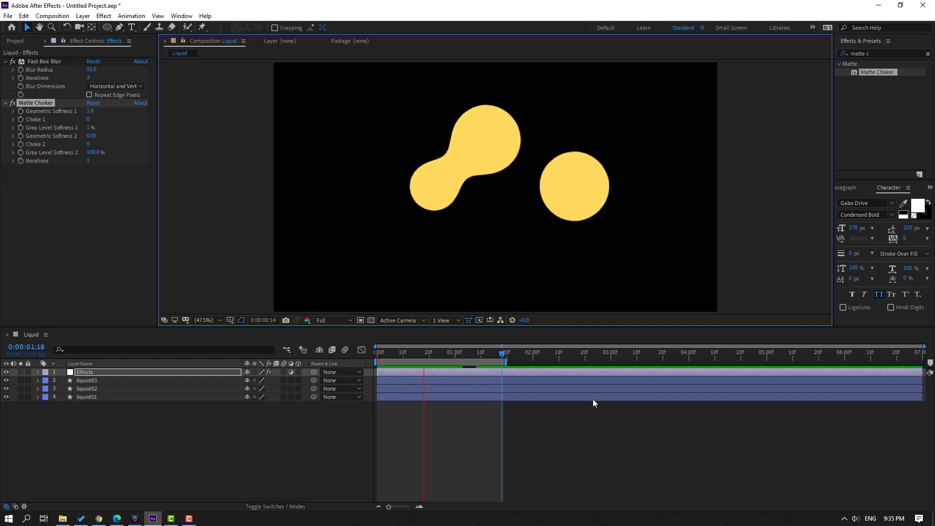
Pre-compose the Effects layer and the three liquid layers into a new composition named Liquid
{"action": "left_click_drag", "start_coordinate": [448, 354], "coordinate": [356, 368]}
{"action": "left_click", "coordinate": [100, 442]}
{"action": "left_click_drag", "start_coordinate": [89, 427], "coordinate": [78, 369]}
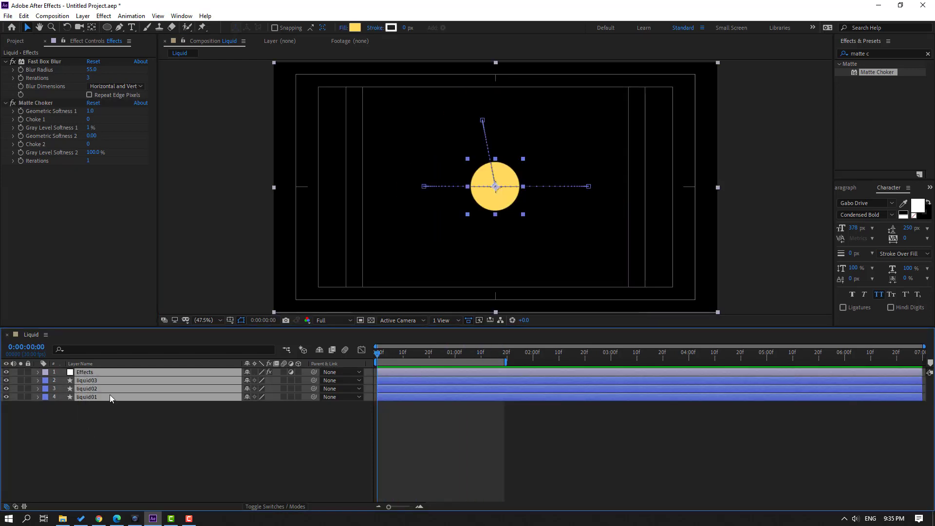
{"action": "right_click", "coordinate": [105, 387]}
{"action": "left_click", "coordinate": [124, 343]}
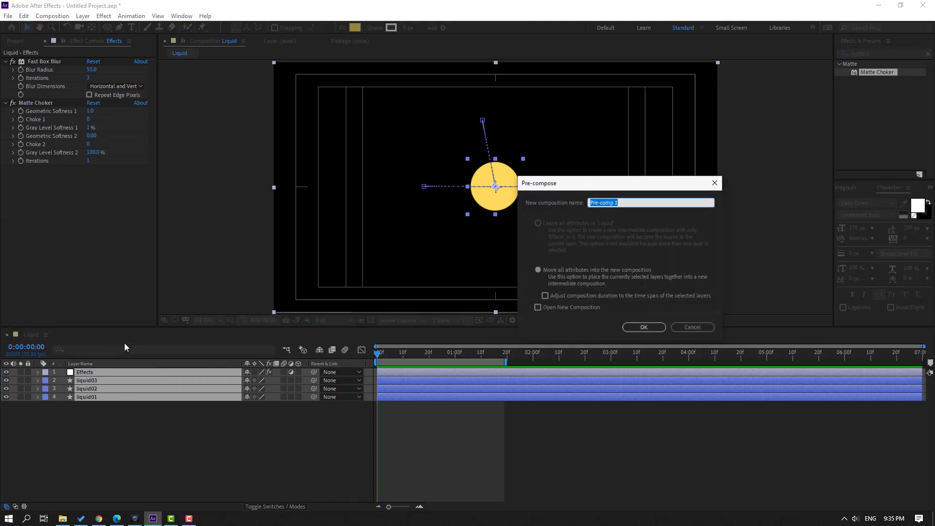
{"action": "type", "text": "Liquid"}
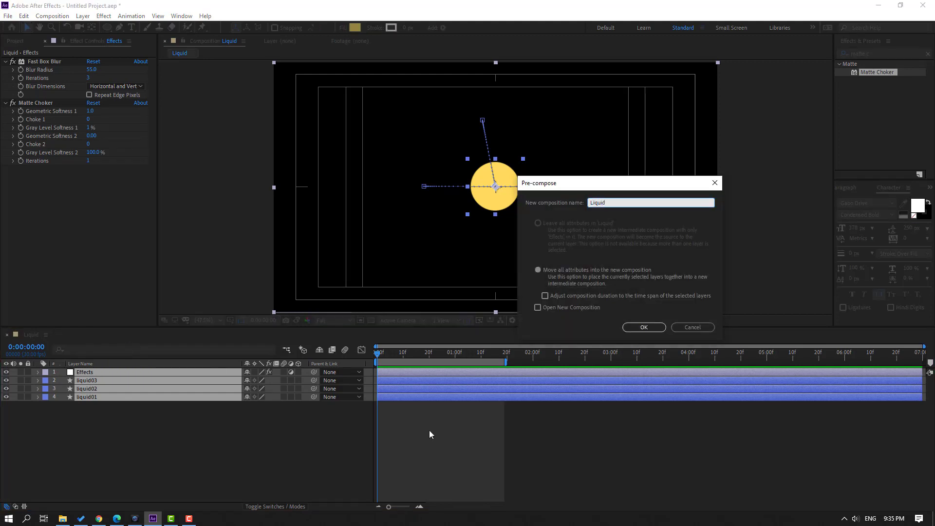
{"action": "left_click", "coordinate": [647, 328]}
Create a white 1920 x 1080 solid named BG and place it below the Liquid layer
{"action": "right_click", "coordinate": [178, 378]}
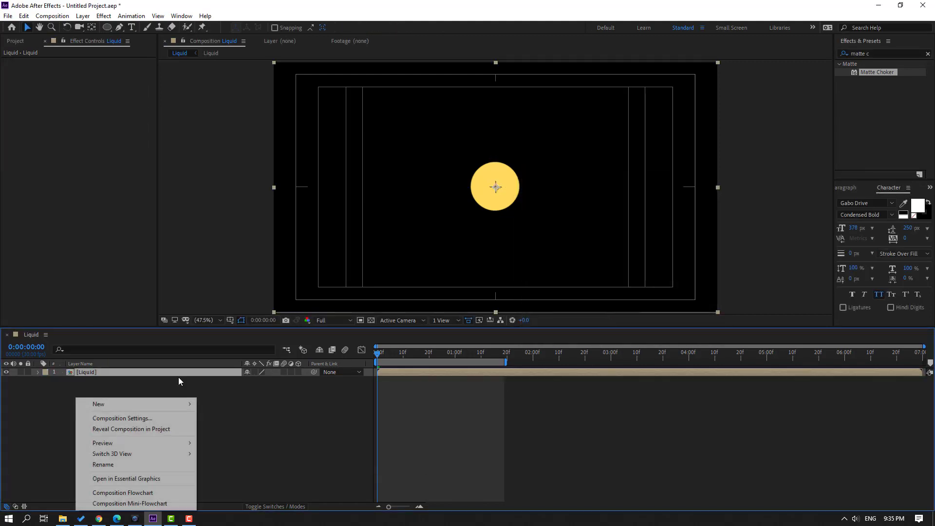
{"action": "mouse_move", "coordinate": [148, 402]}
{"action": "left_click", "coordinate": [214, 428]}
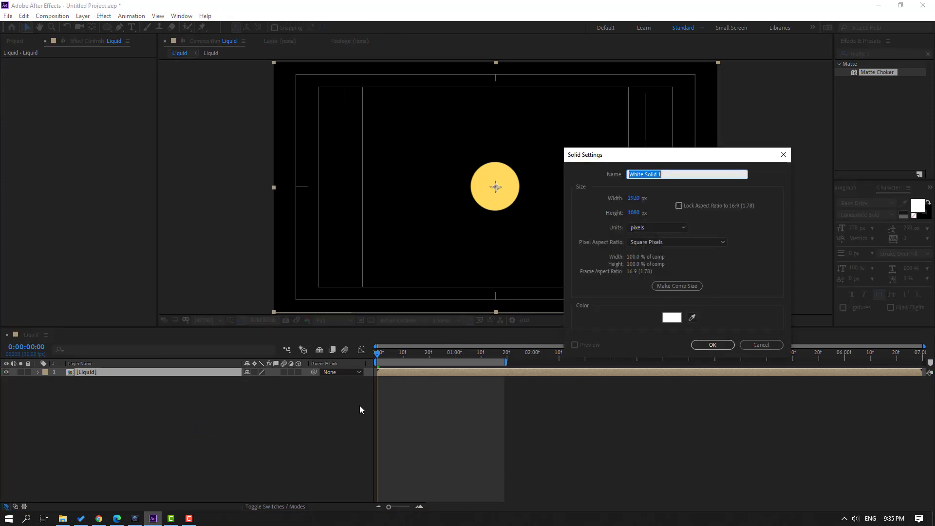
{"action": "type", "text": "BG"}
{"action": "left_click", "coordinate": [712, 345]}
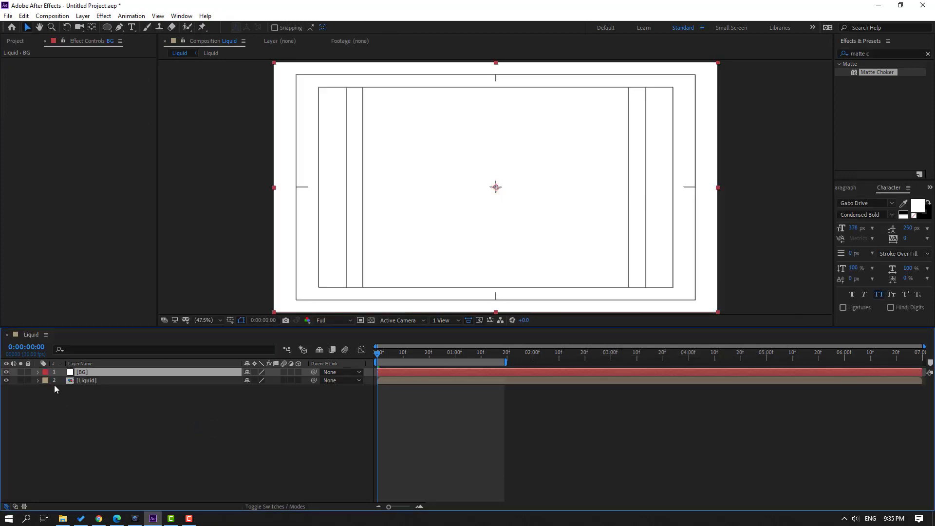
{"action": "left_click_drag", "start_coordinate": [107, 386], "coordinate": [60, 394]}
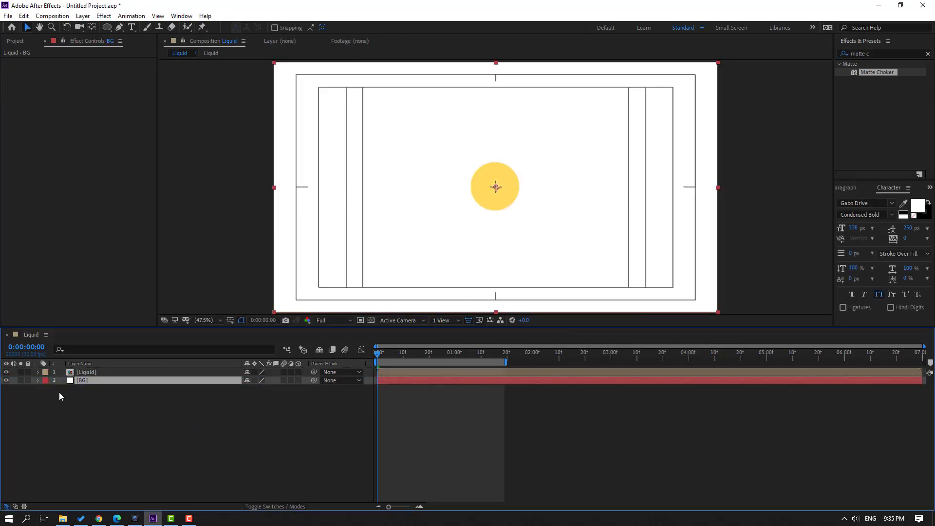
Apply the Fill effect to the BG layer and set its color to light blue
{"action": "left_click", "coordinate": [890, 52]}
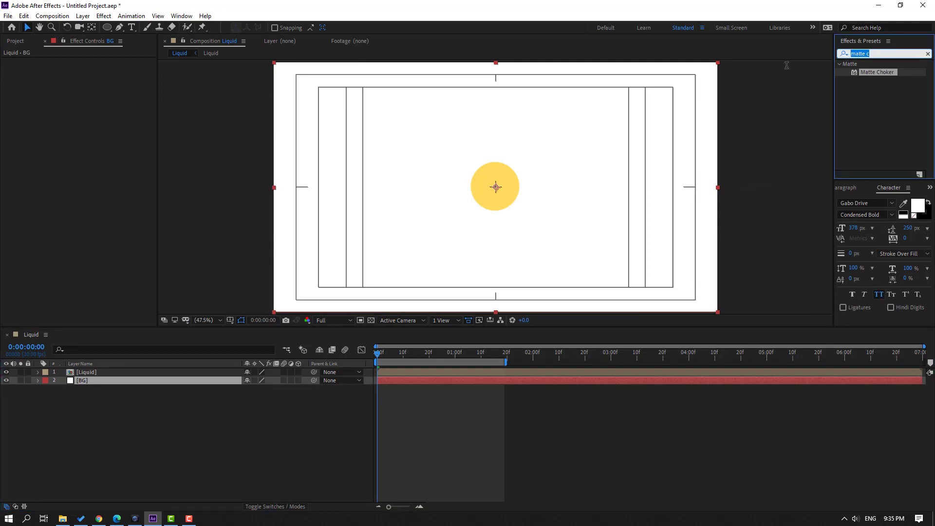
{"action": "type", "text": "fill"}
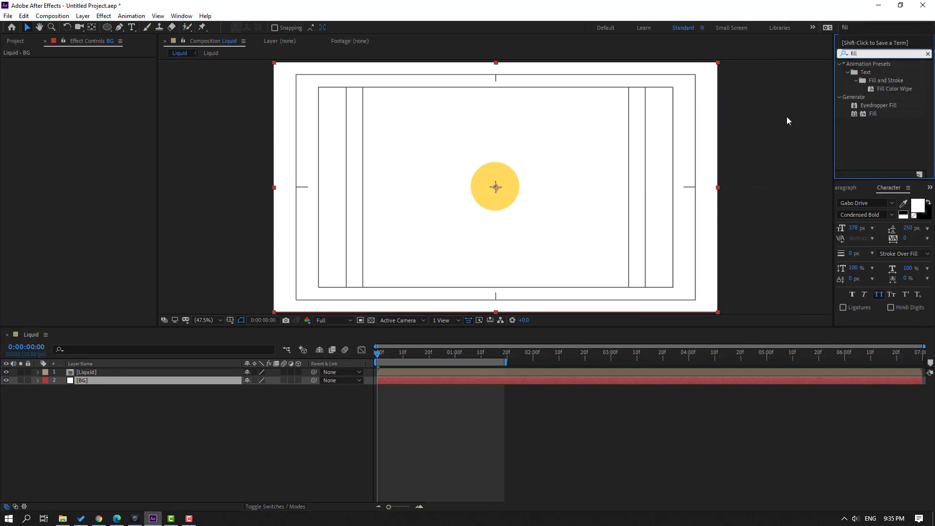
{"action": "left_click_drag", "start_coordinate": [876, 116], "coordinate": [91, 382]}
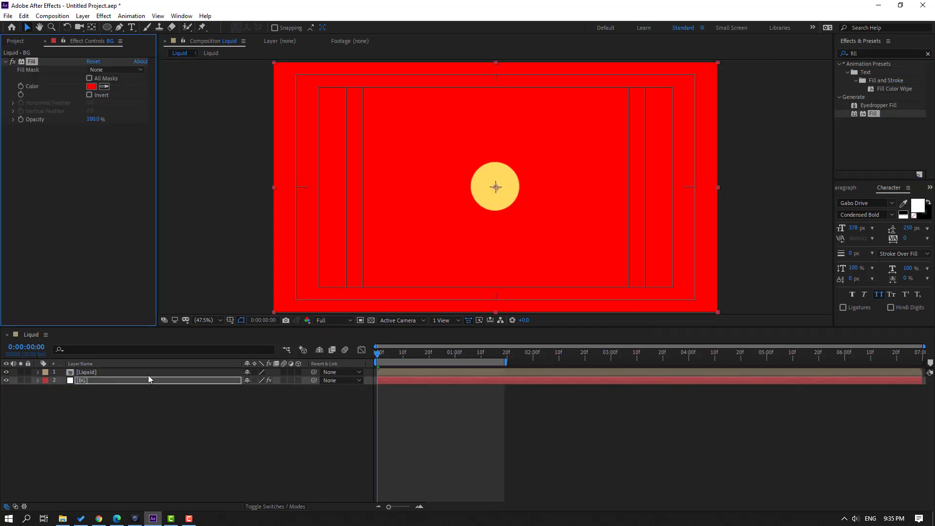
{"action": "left_click", "coordinate": [91, 87]}
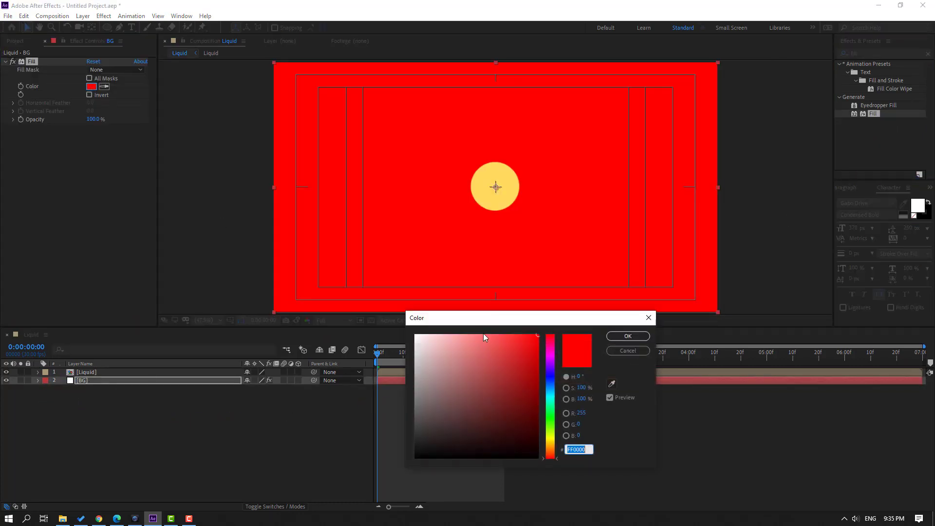
{"action": "left_click", "coordinate": [550, 384]}
{"action": "mouse_move", "coordinate": [504, 365]}
{"action": "left_mouse_down"}
{"action": "mouse_move", "coordinate": [474, 369]}
{"action": "mouse_move", "coordinate": [509, 384]}
{"action": "mouse_move", "coordinate": [459, 346]}
{"action": "mouse_move", "coordinate": [420, 349]}
{"action": "mouse_move", "coordinate": [472, 344]}
{"action": "mouse_move", "coordinate": [448, 343]}
{"action": "mouse_move", "coordinate": [456, 343]}
{"action": "left_mouse_up"}
{"action": "key", "text": "Return"}
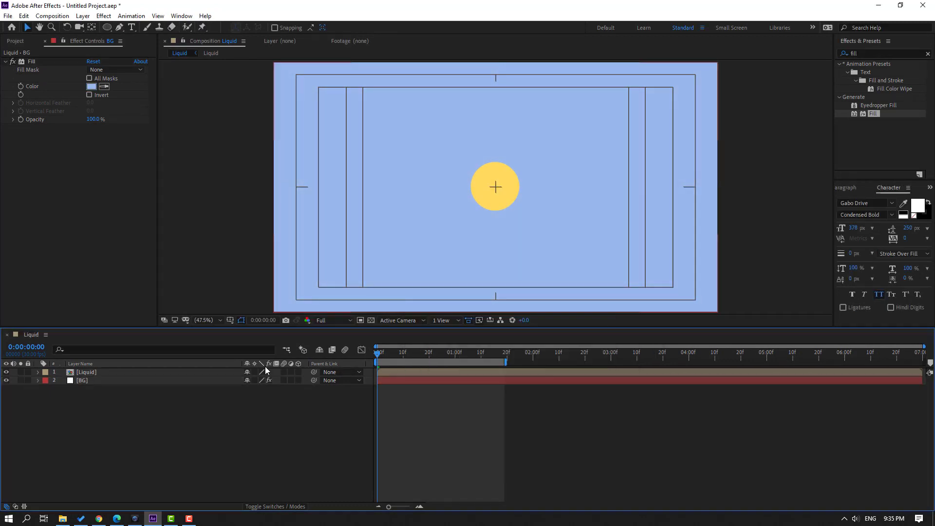
Hide the Title/Action Safe guides and preview the finished liquid animation
{"action": "left_click", "coordinate": [230, 320]}
{"action": "left_click", "coordinate": [281, 335]}
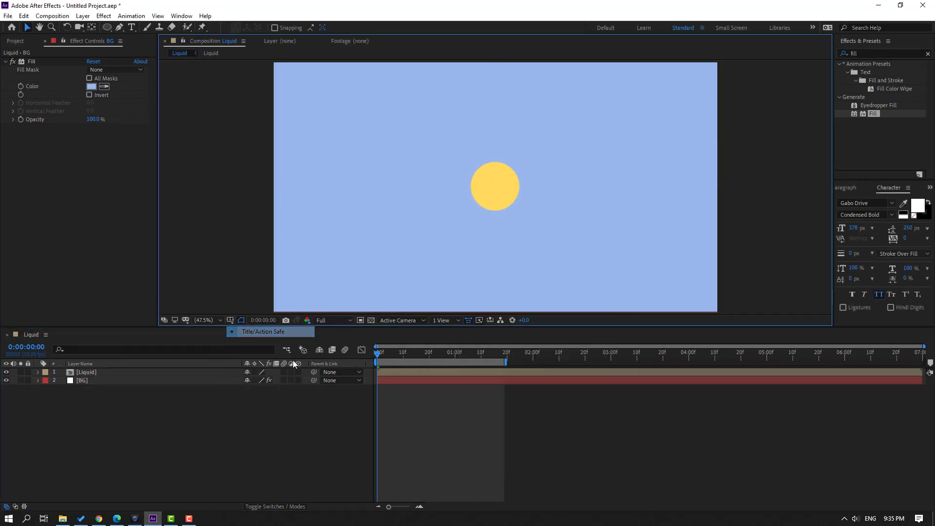
{"action": "left_click", "coordinate": [270, 420]}
{"action": "key", "text": "space"}
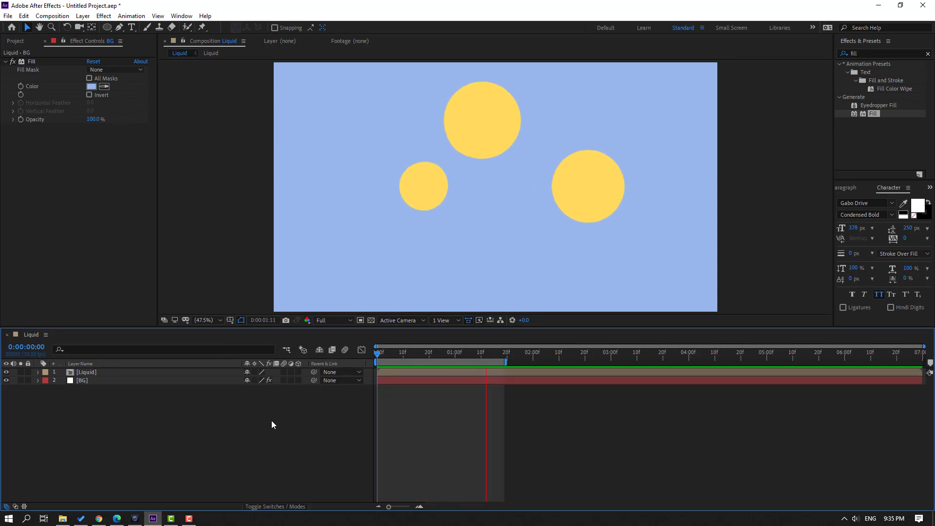
{"action": "key", "text": "space"}
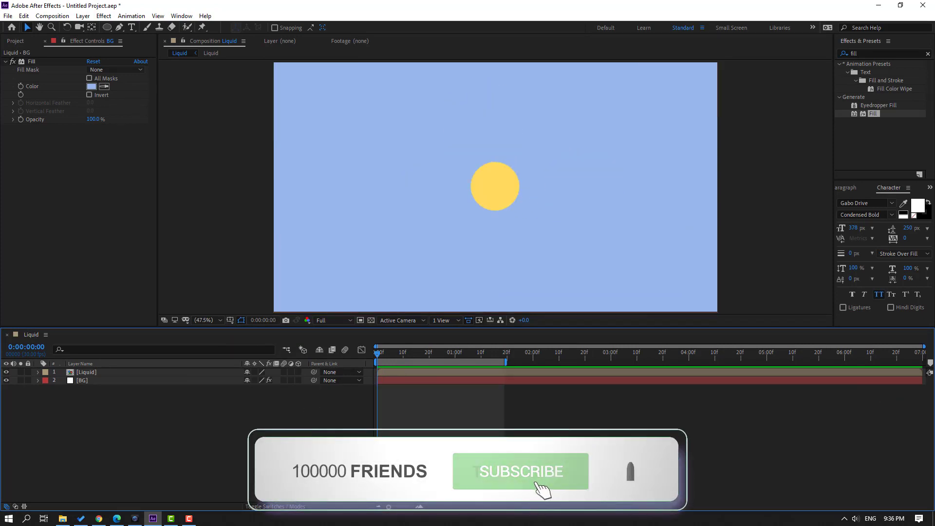